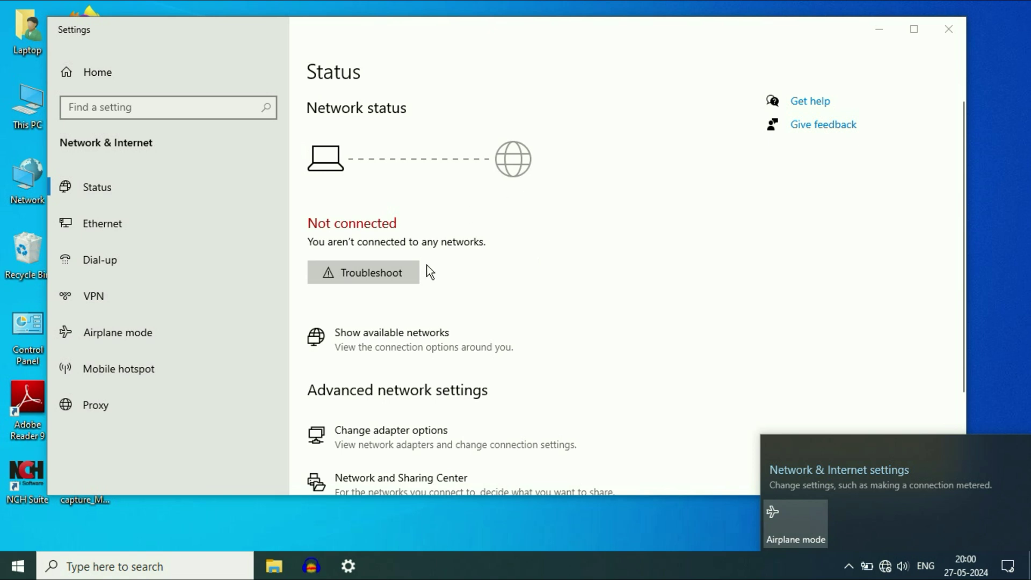
Troubleshoot the Wi-Fi adapter and apply the administrator repairs until it reports Fixed.
left_click(366, 278)
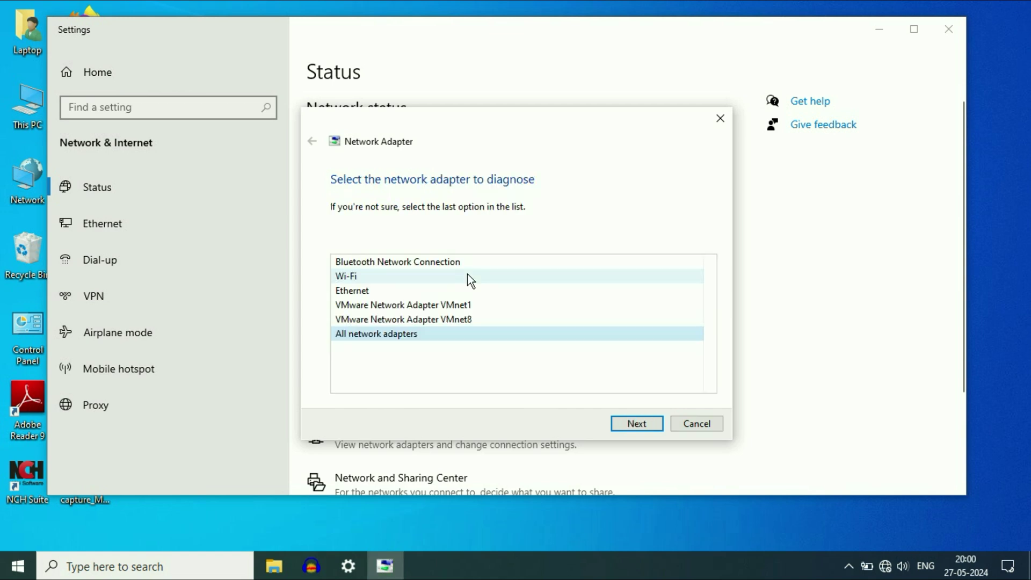
left_click(377, 275)
left_click(637, 425)
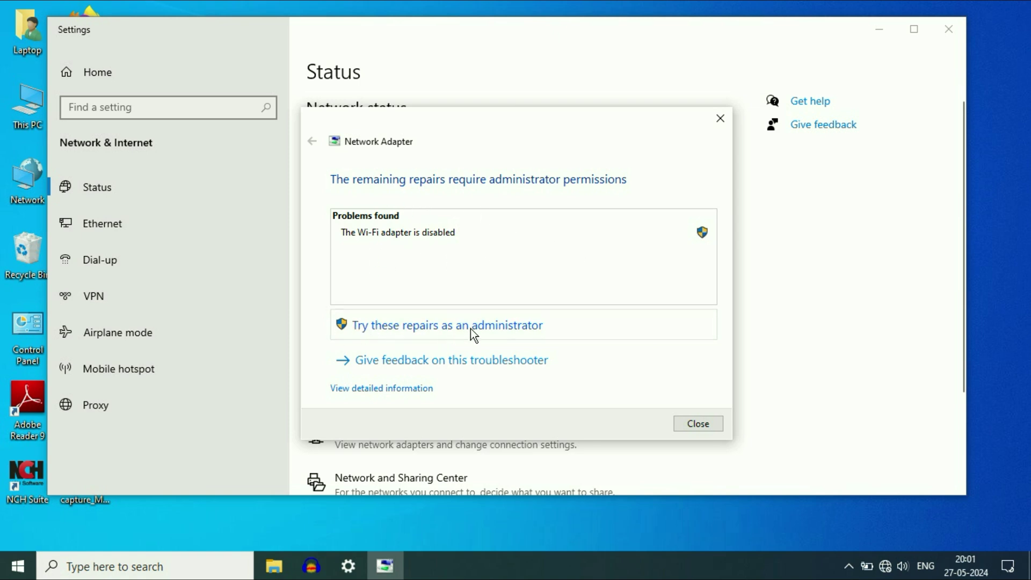
left_click(526, 331)
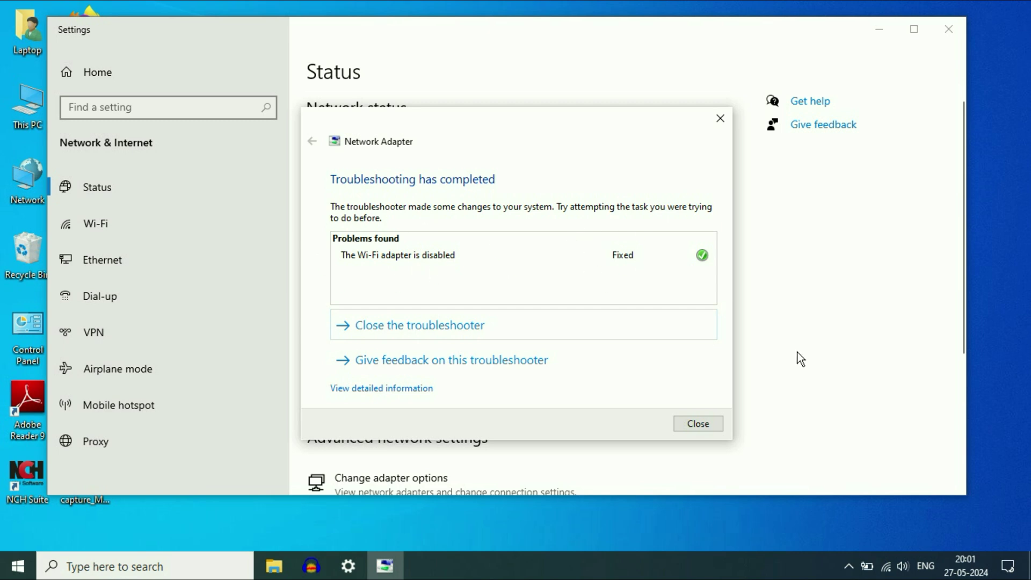
left_click(709, 429)
Check the tray's Wi-Fi network list, then close the Settings window.
left_click(892, 570)
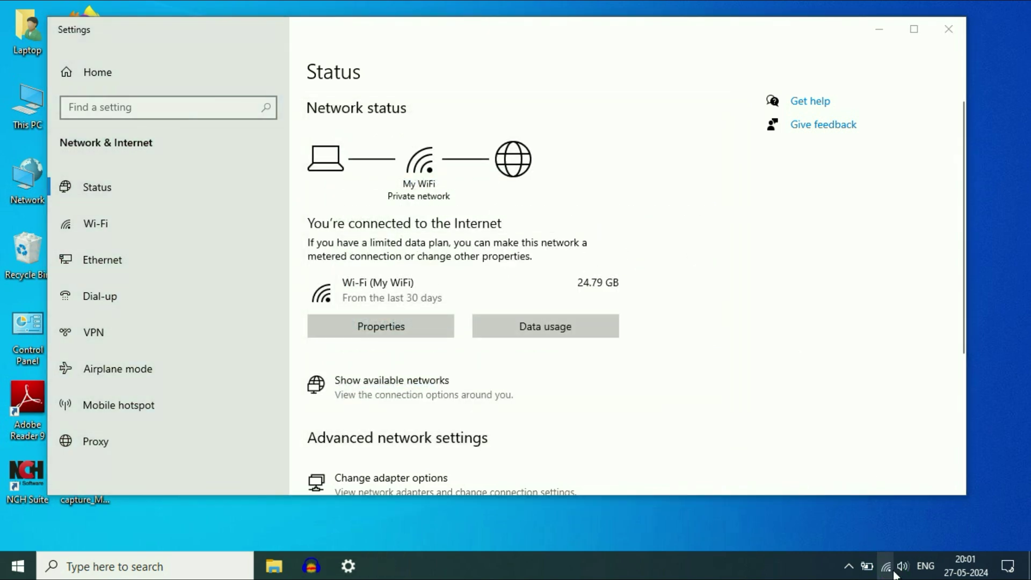
left_click(699, 186)
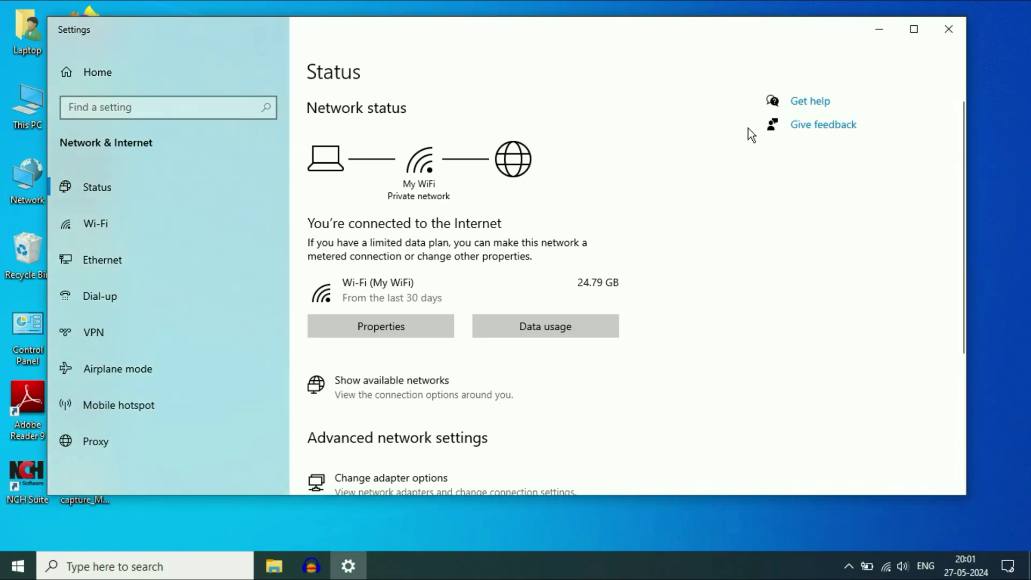
left_click(946, 36)
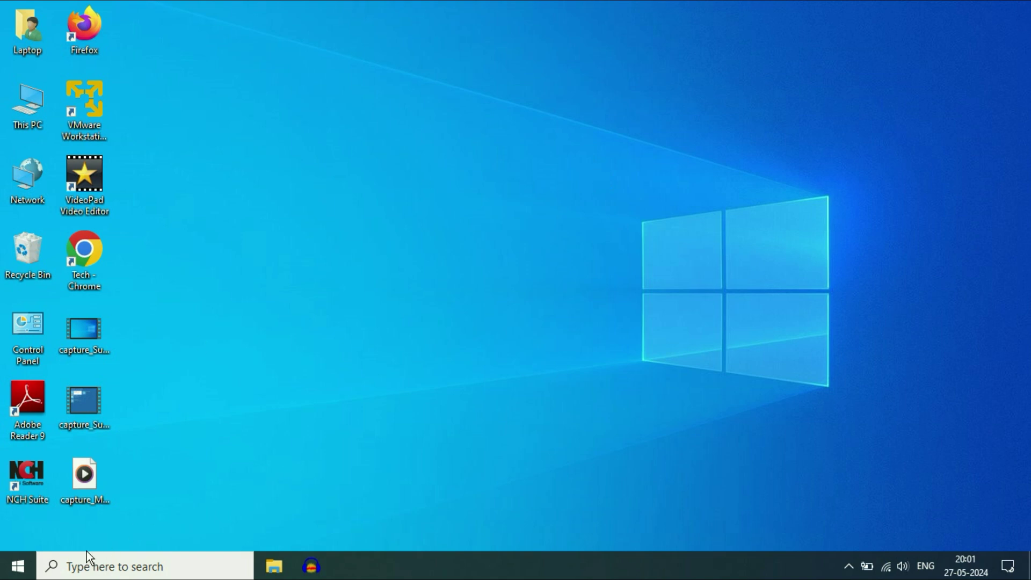
Search 'serv' in the Start menu and launch the Services console.
left_click(17, 568)
type("se")
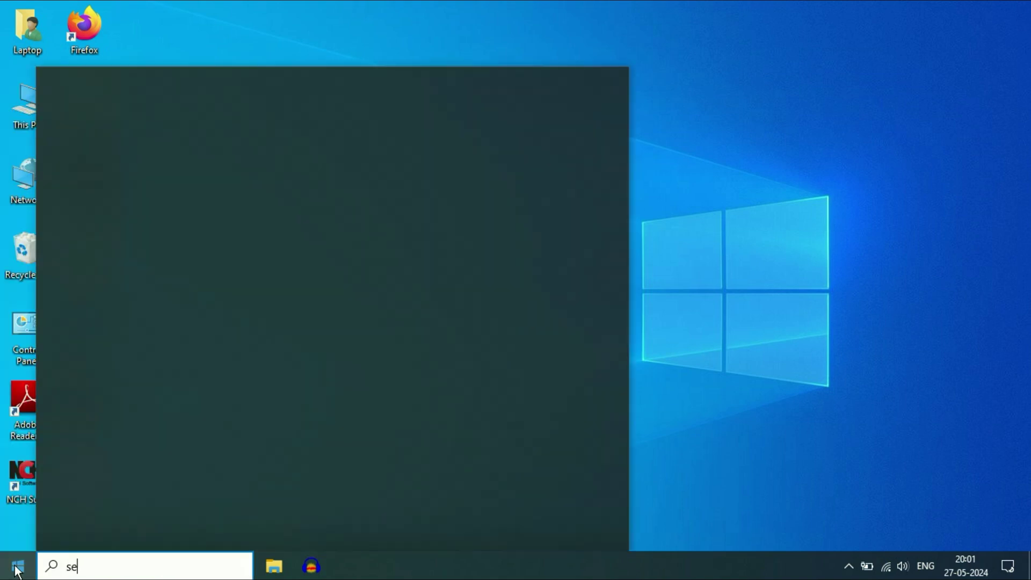
type("rv")
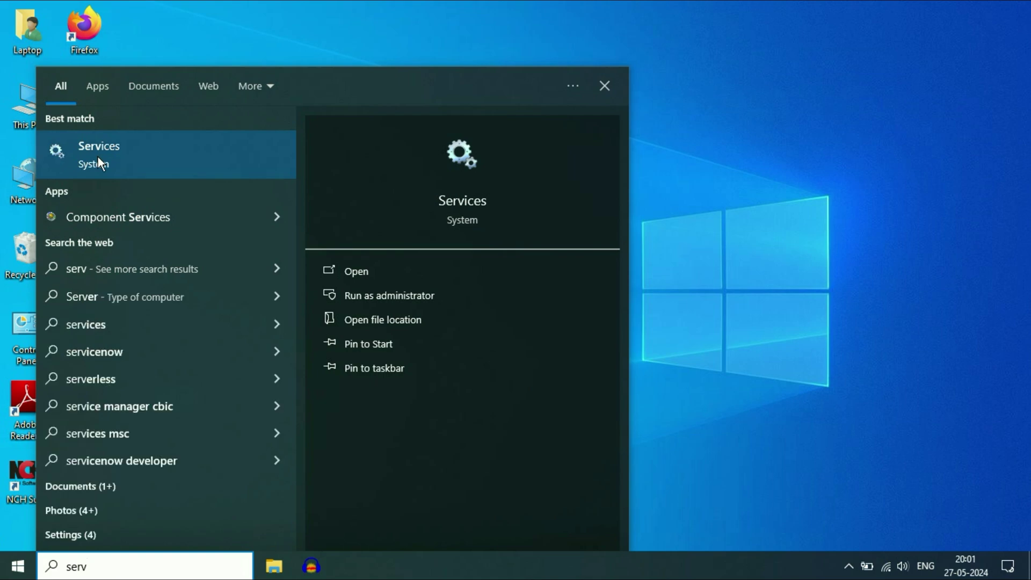
left_click(98, 158)
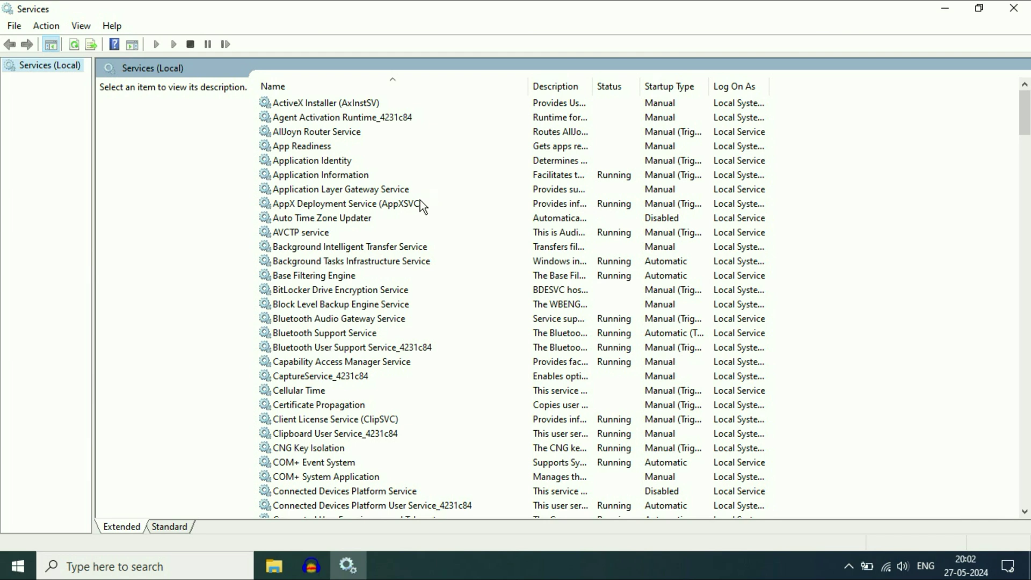
left_click(374, 249)
key("d")
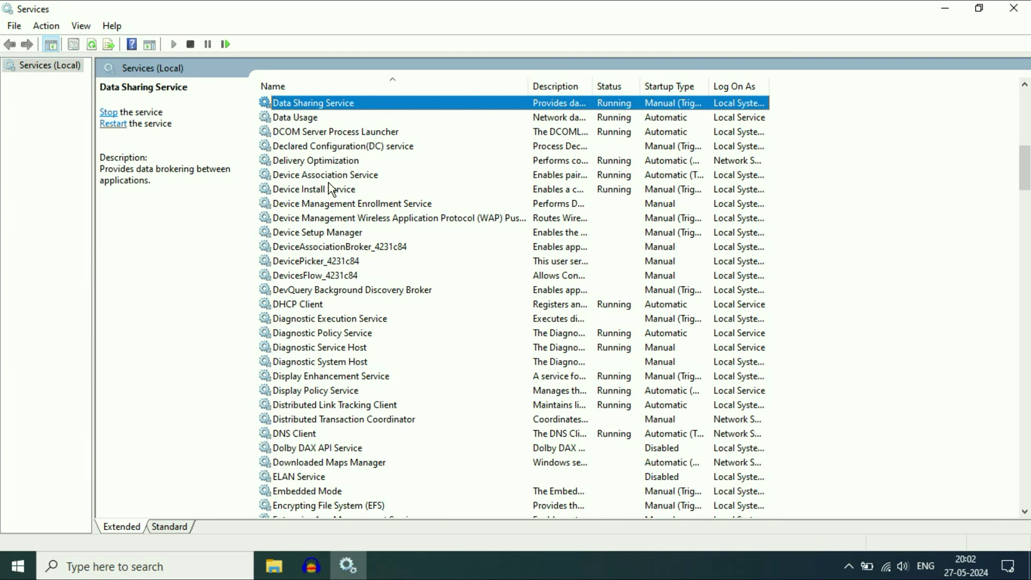
left_click(314, 305)
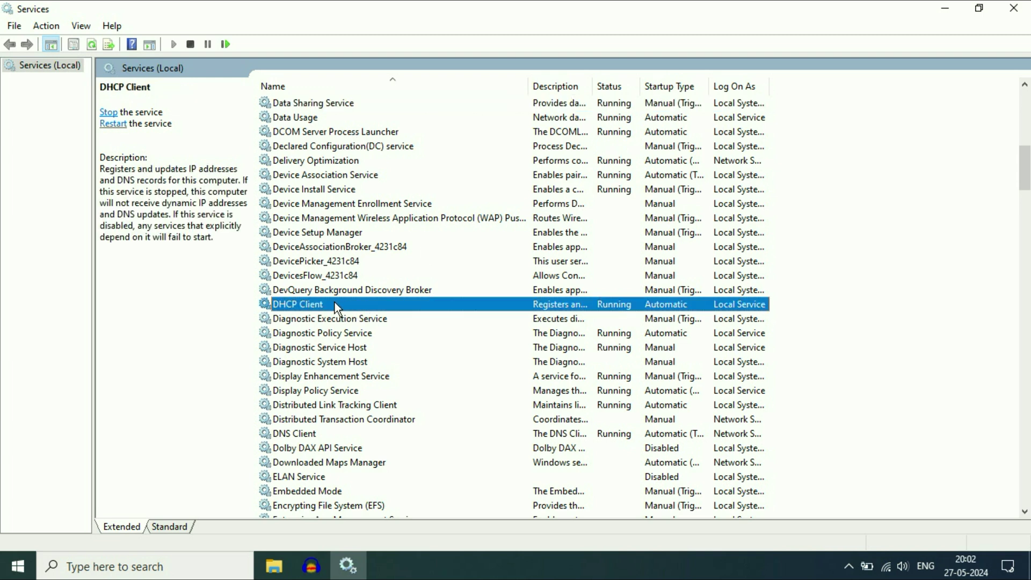
right_click(342, 303)
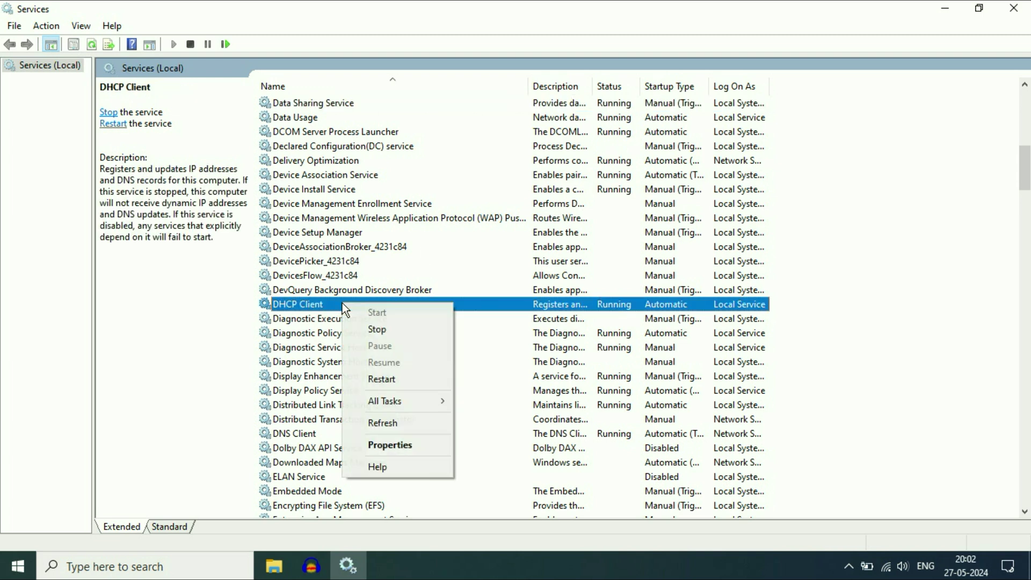
left_click(395, 378)
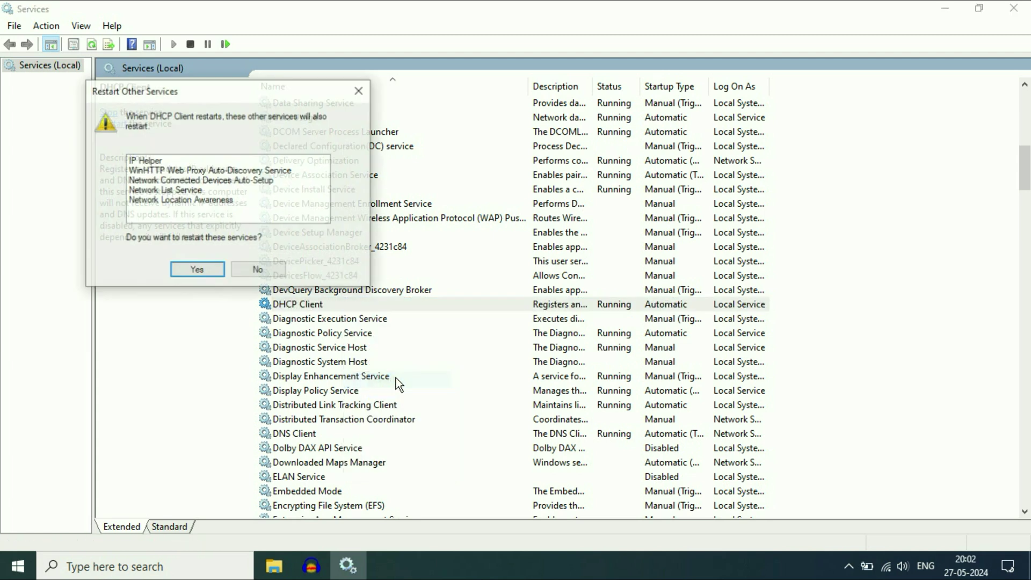
left_click(186, 270)
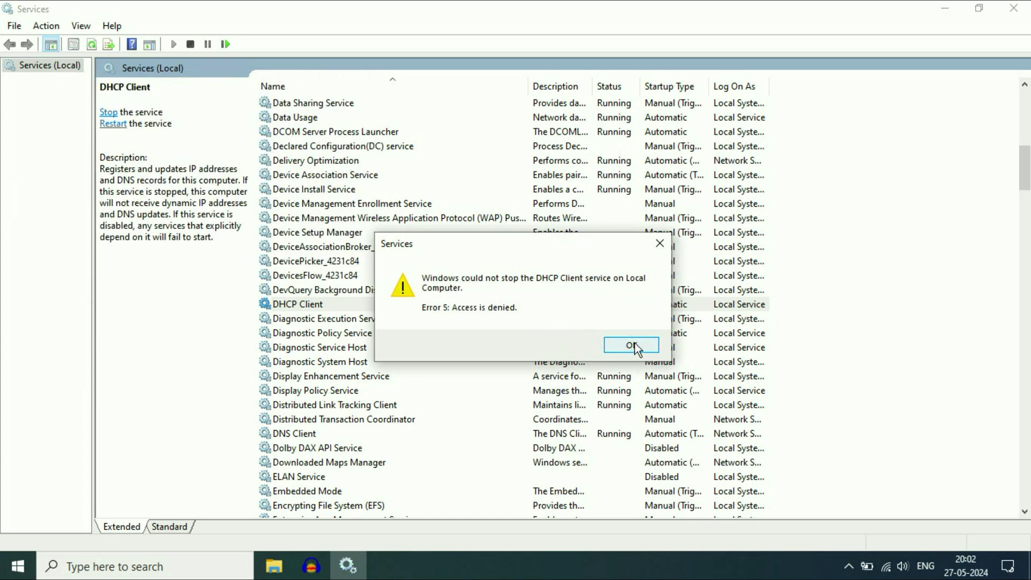
left_click(634, 346)
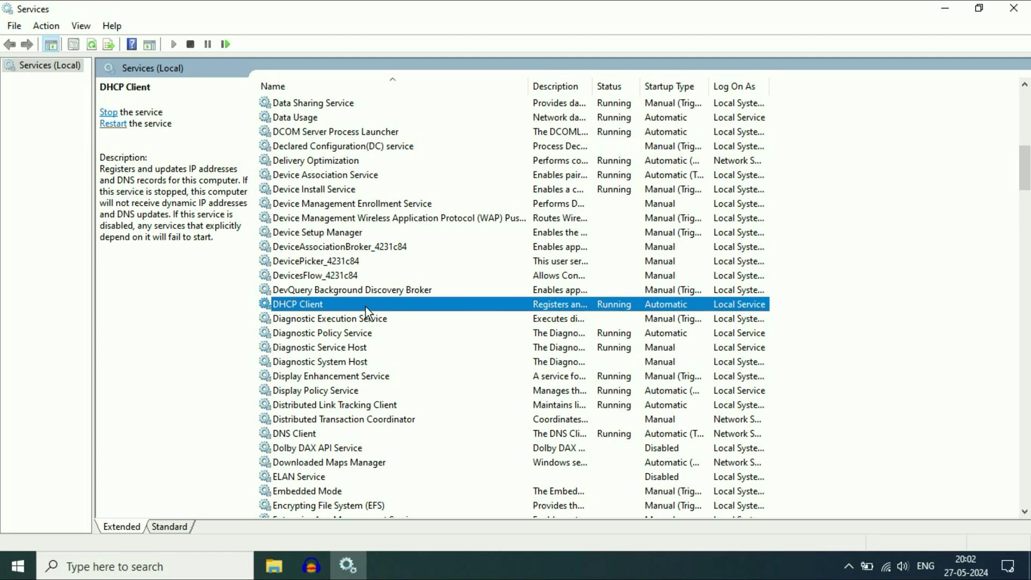
Restart the Network Connections service from the N section of the list.
scroll(387, 321, "down", 15)
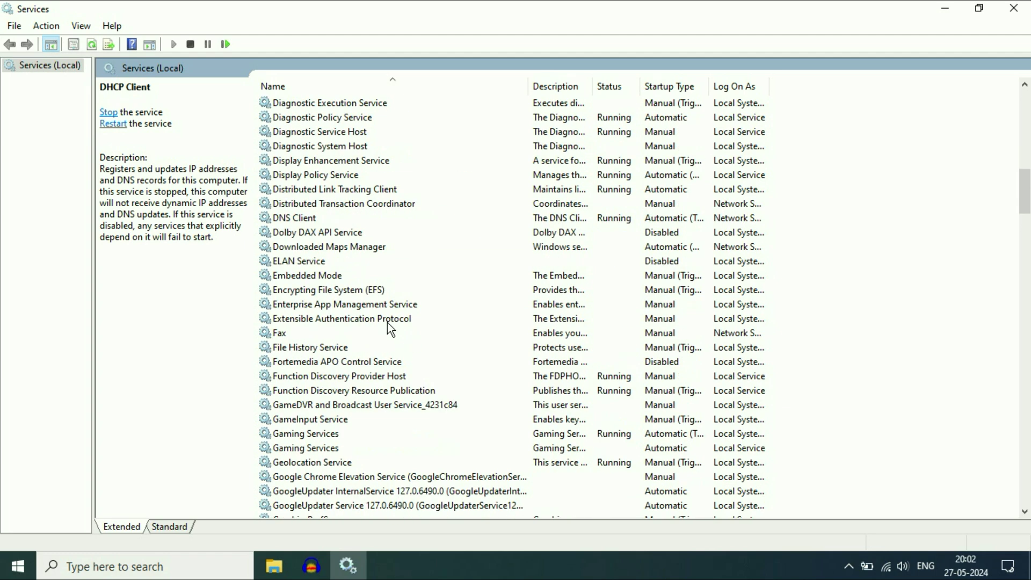
left_click(341, 379)
key("n")
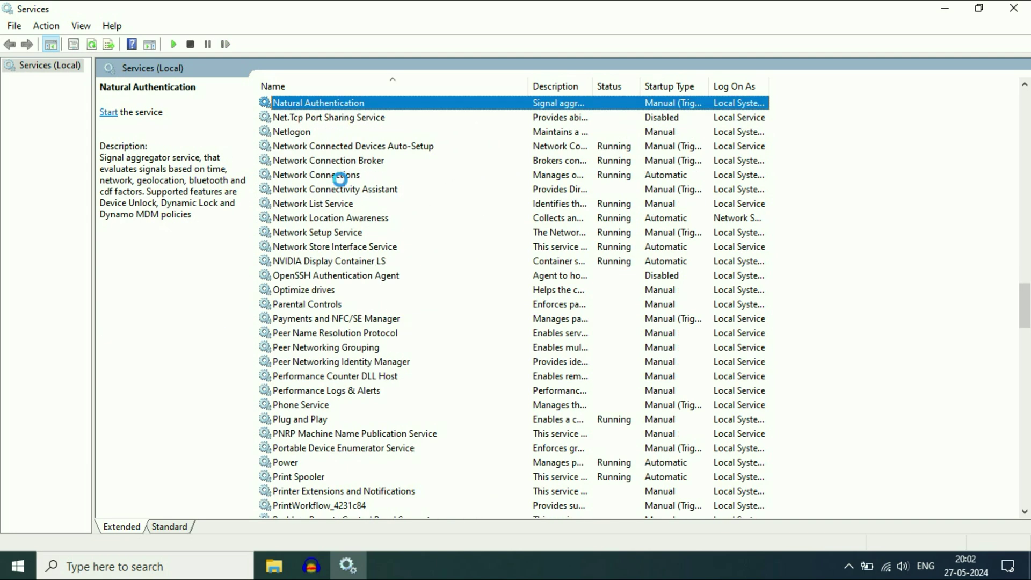
left_click(386, 175)
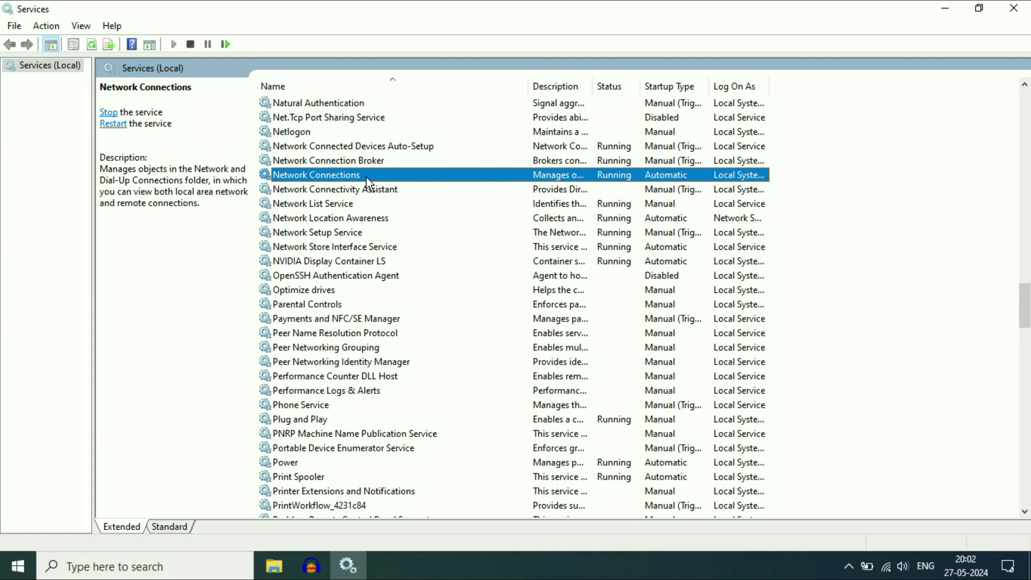
right_click(373, 173)
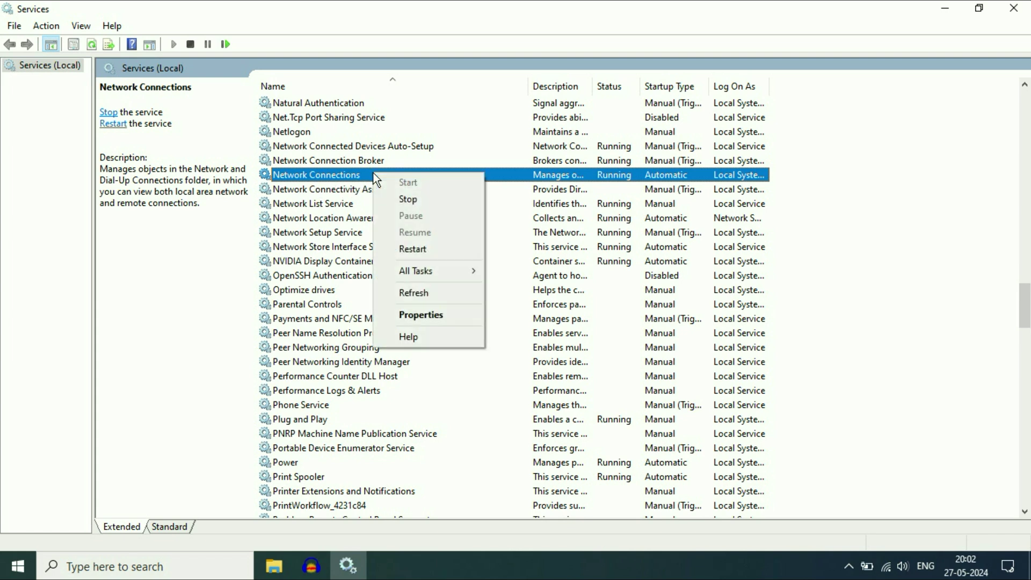
left_click(427, 249)
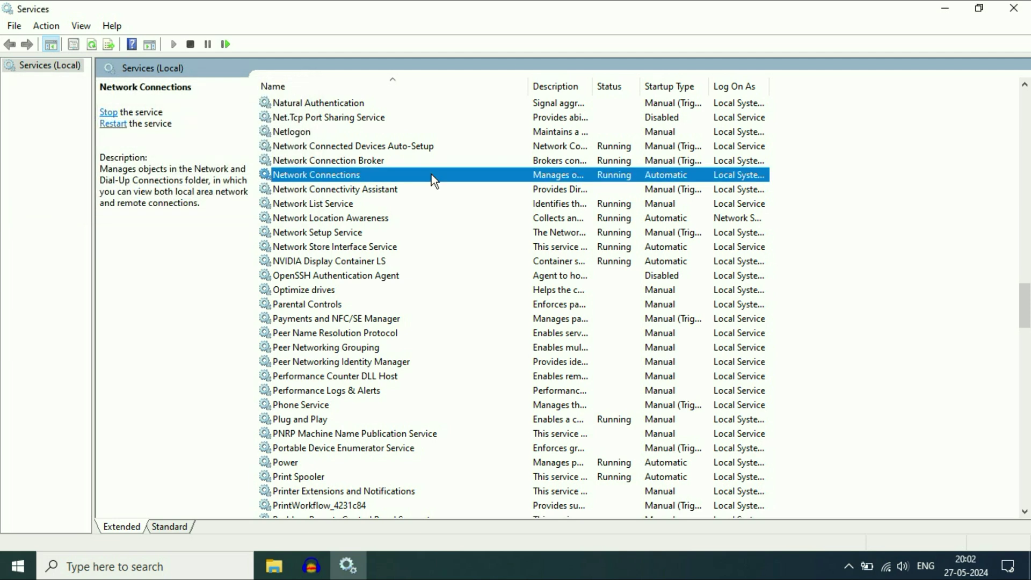
Restart the Network Setup Service.
left_click(325, 233)
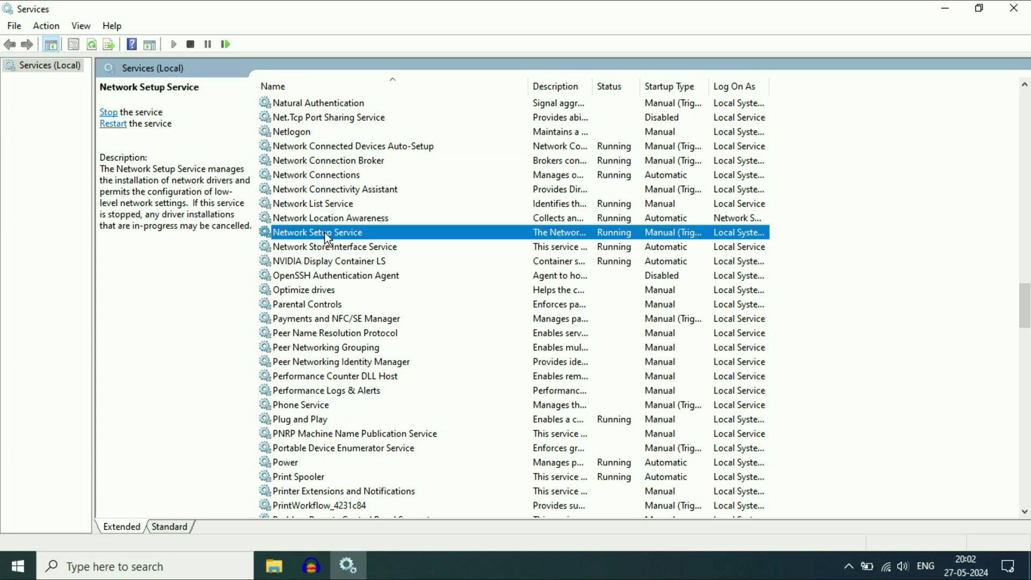
right_click(401, 235)
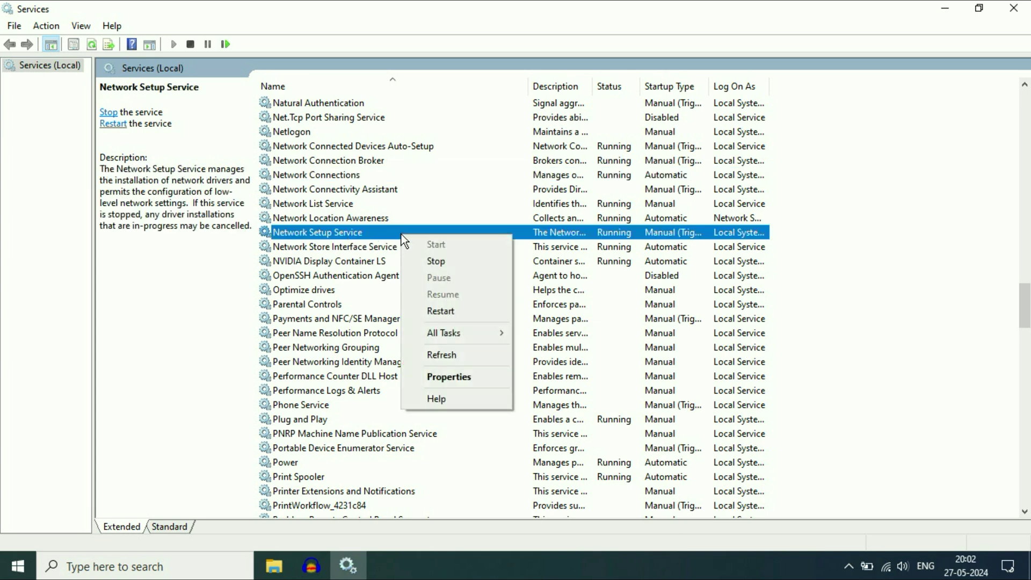
left_click(455, 312)
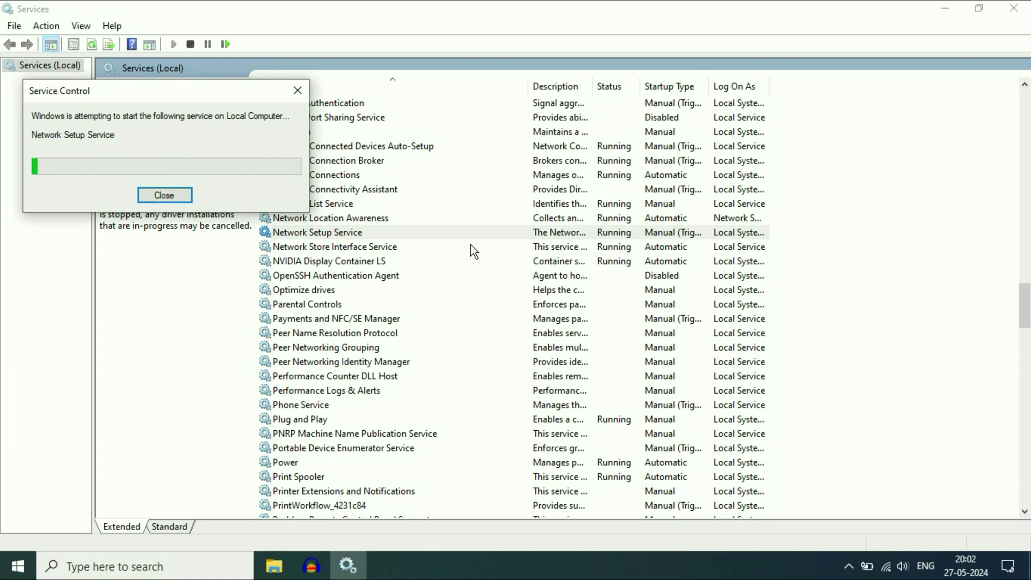
Start the Wi-Fi Direct Services Connection Manager Service, located by typing 'we'.
left_click(381, 277)
type("we")
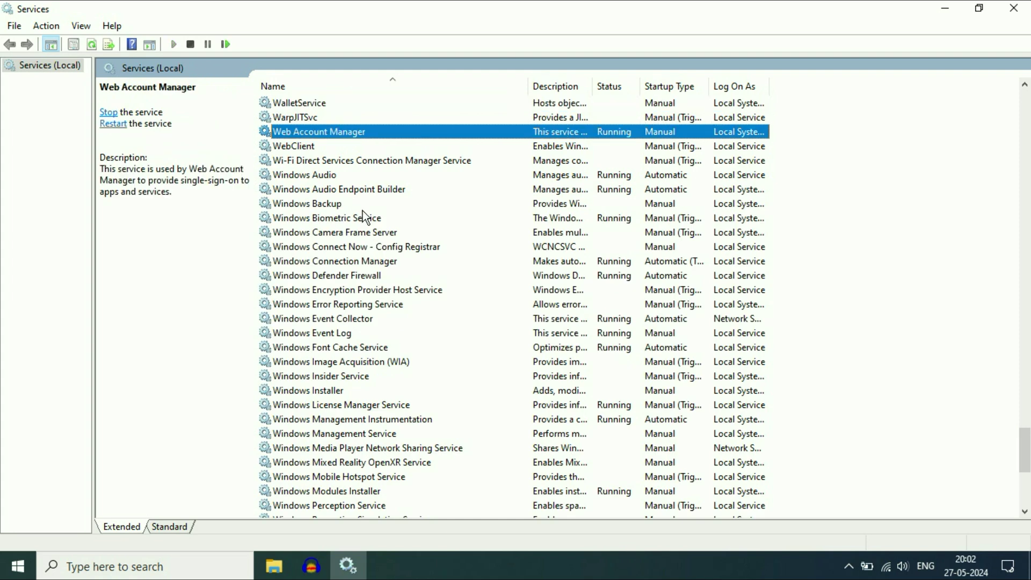
left_click(328, 156)
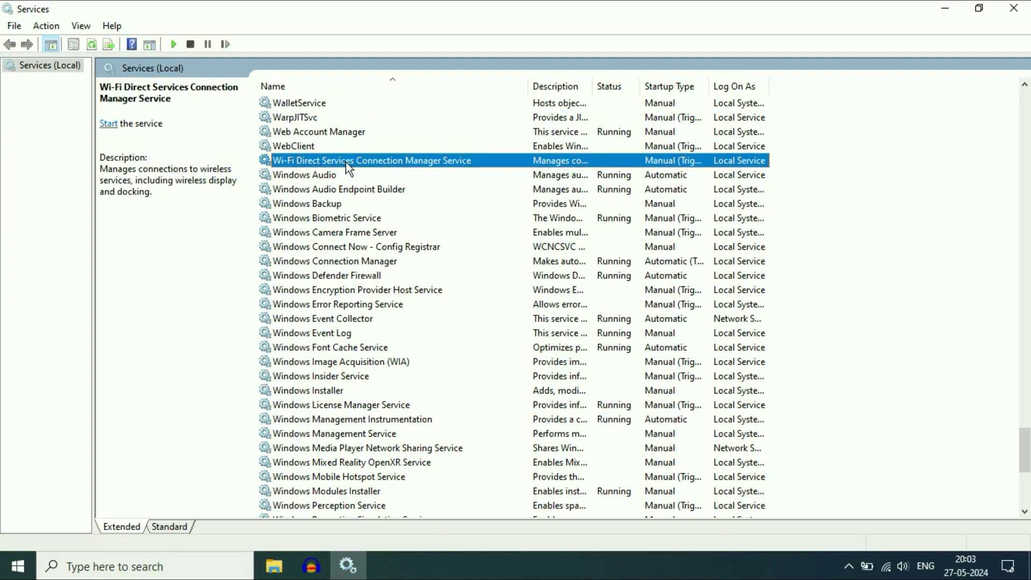
right_click(365, 157)
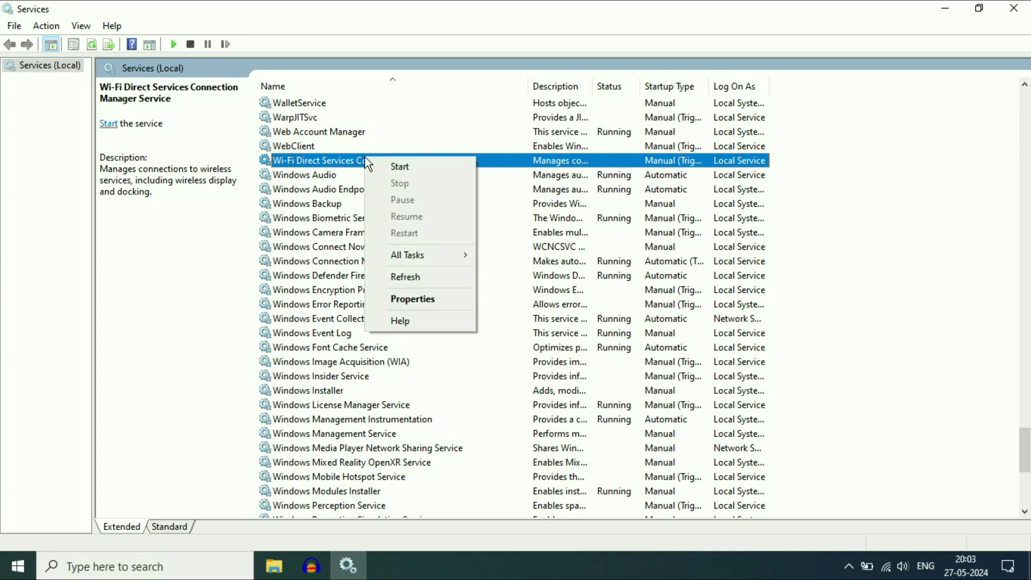
left_click(413, 168)
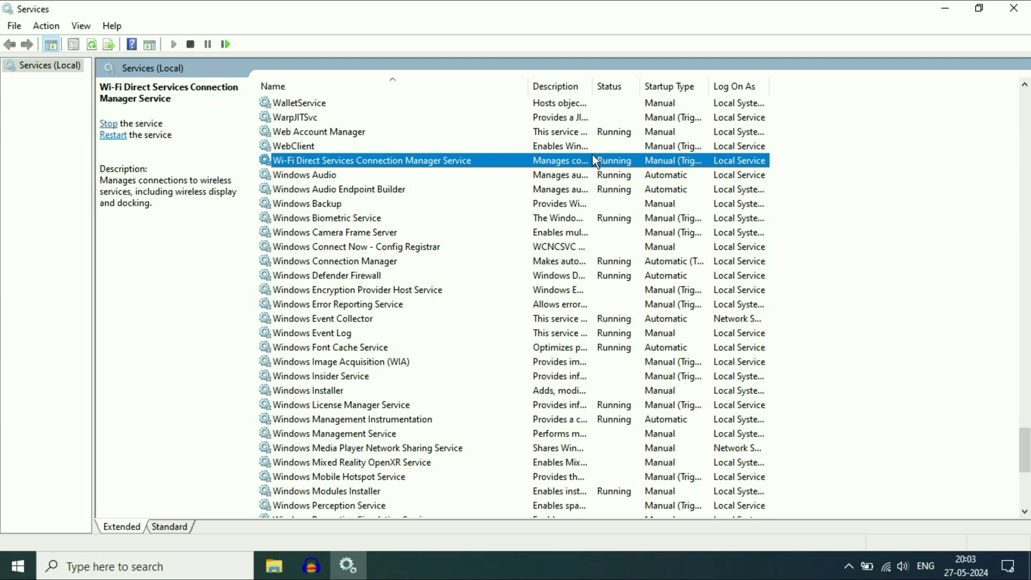
left_click(371, 236)
Set WLAN AutoConfig's startup type to Automatic in its Properties and apply it.
type("wl")
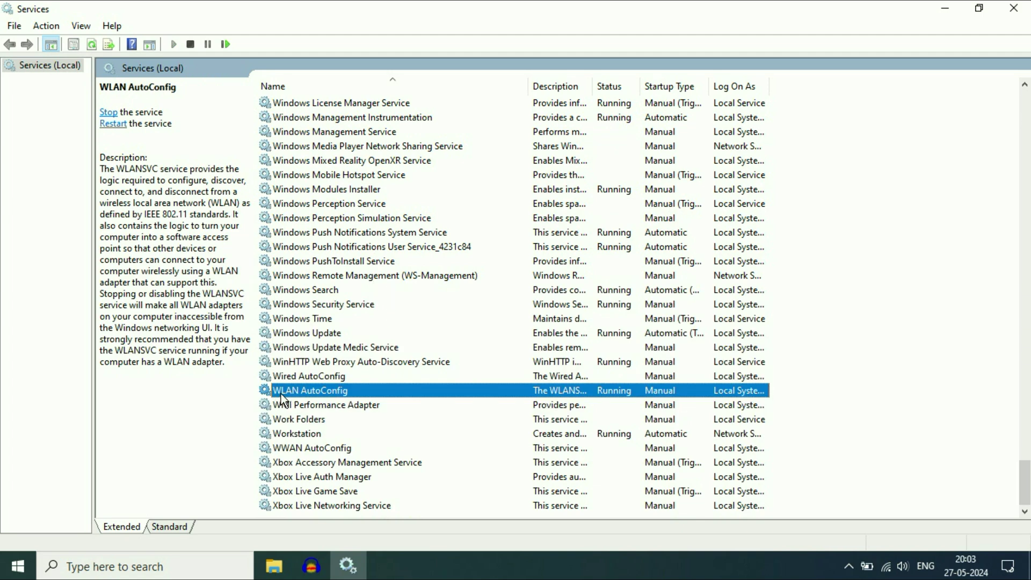
right_click(380, 389)
left_click(422, 357)
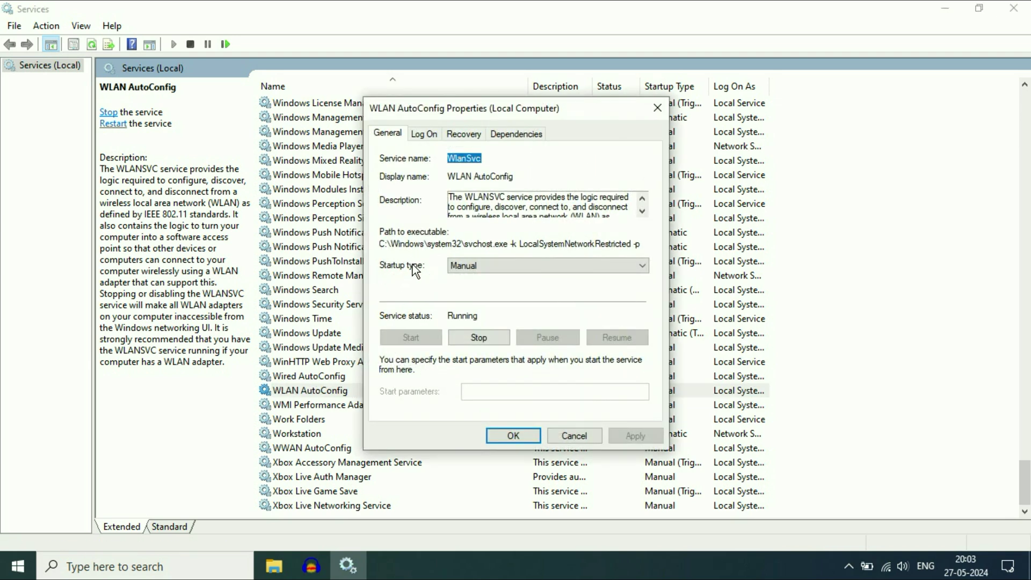
left_click(558, 265)
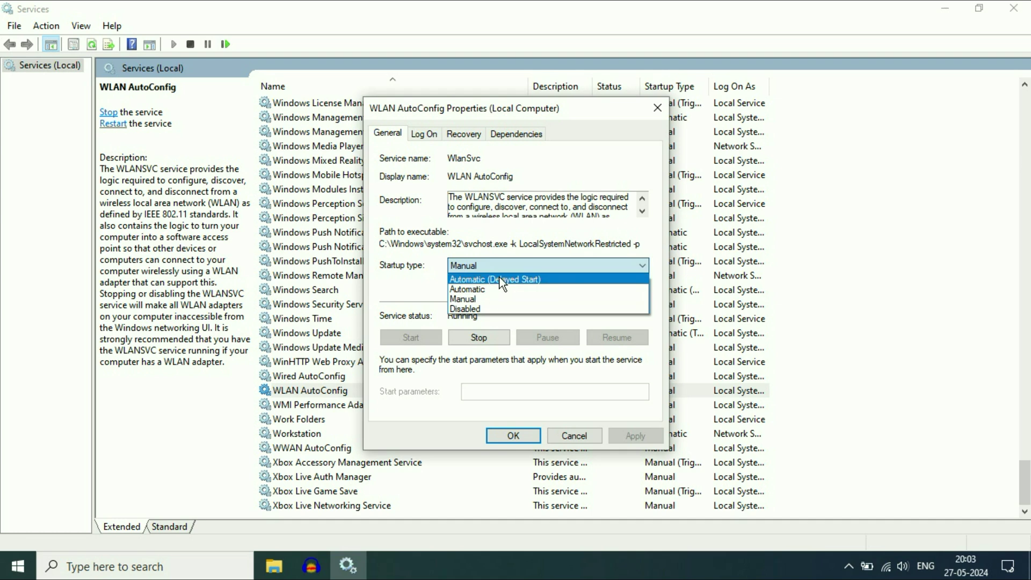
left_click(482, 290)
left_click(647, 435)
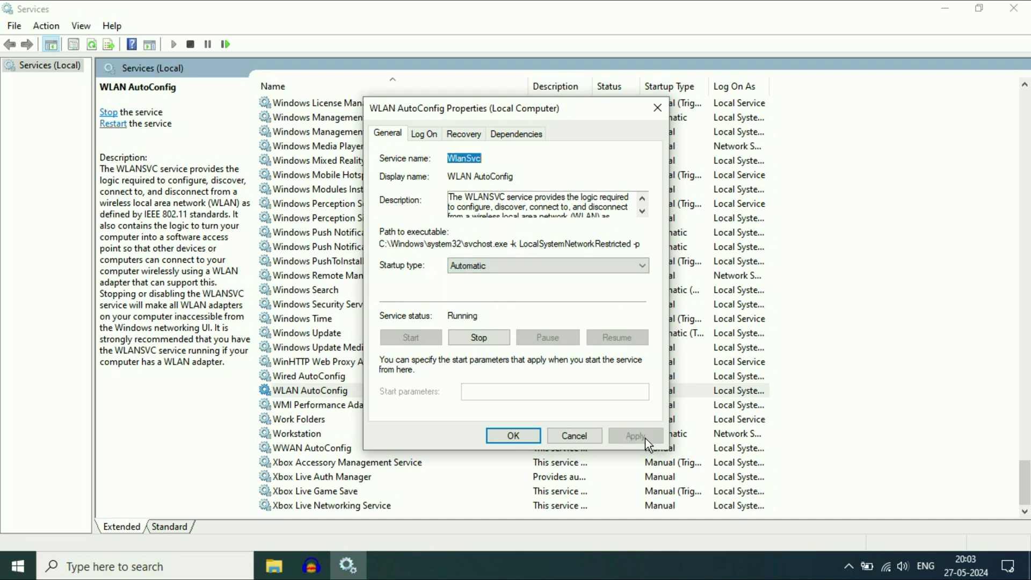
left_click(528, 434)
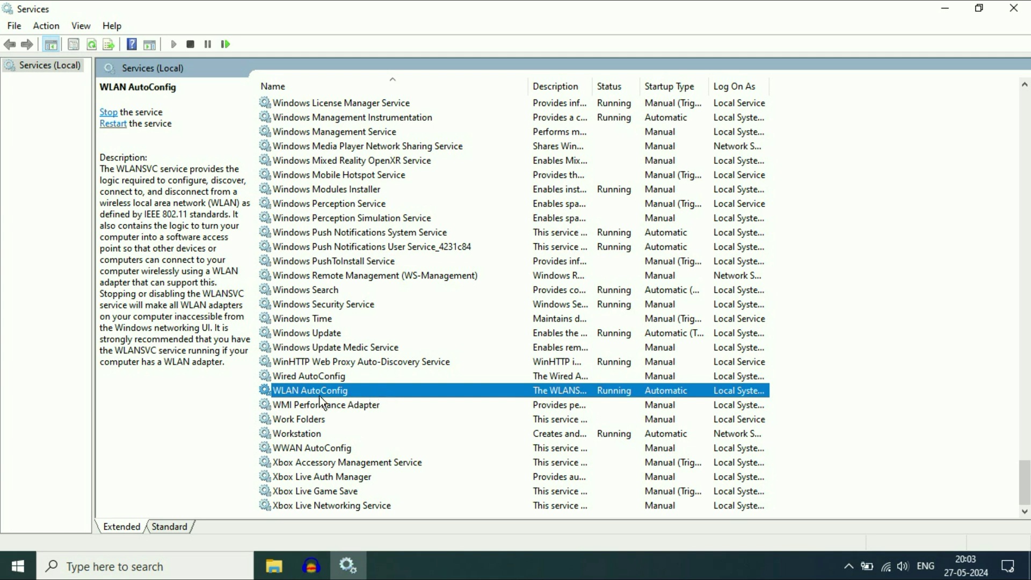
Restart the WLAN AutoConfig service and close Services.
right_click(369, 394)
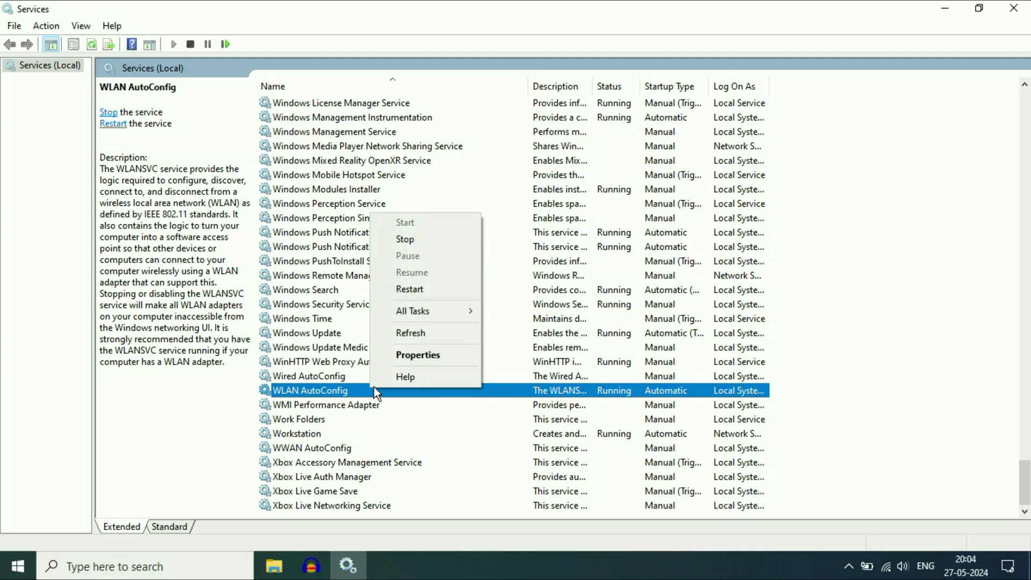
left_click(419, 293)
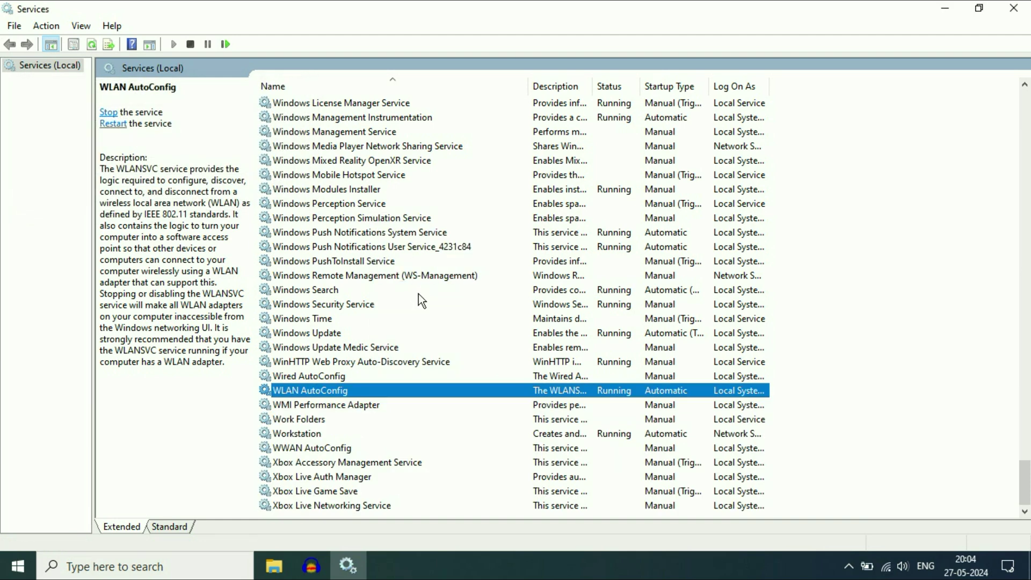
left_click(1009, 17)
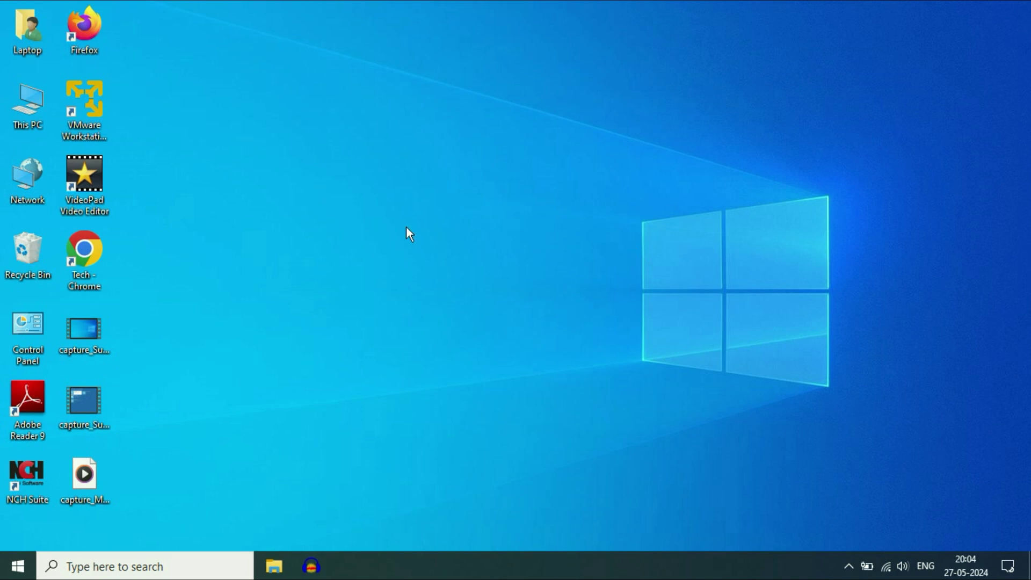
Launch Device Manager from the Start context menu, maximize it, and expand Network adapters.
right_click(18, 566)
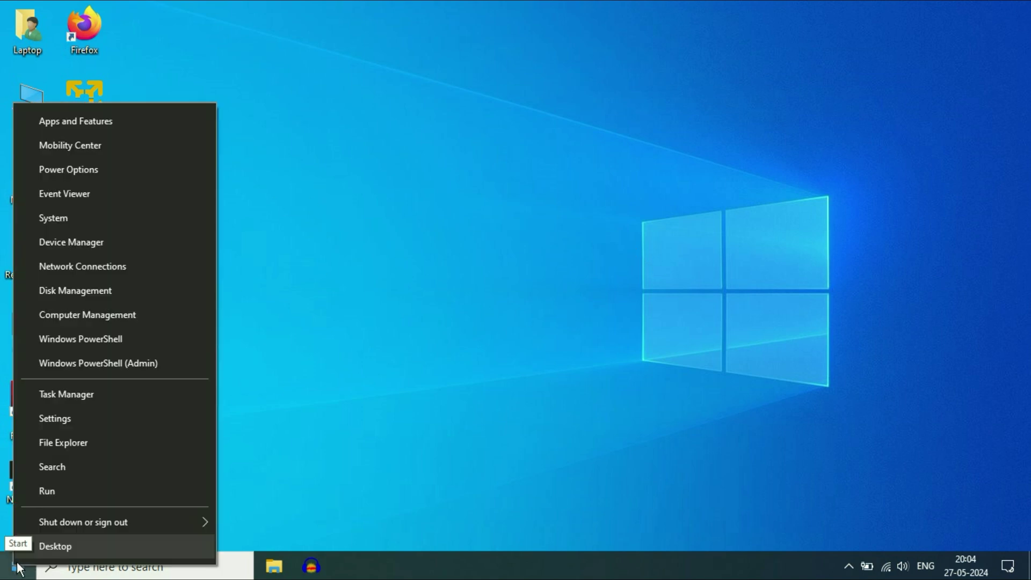
left_click(97, 247)
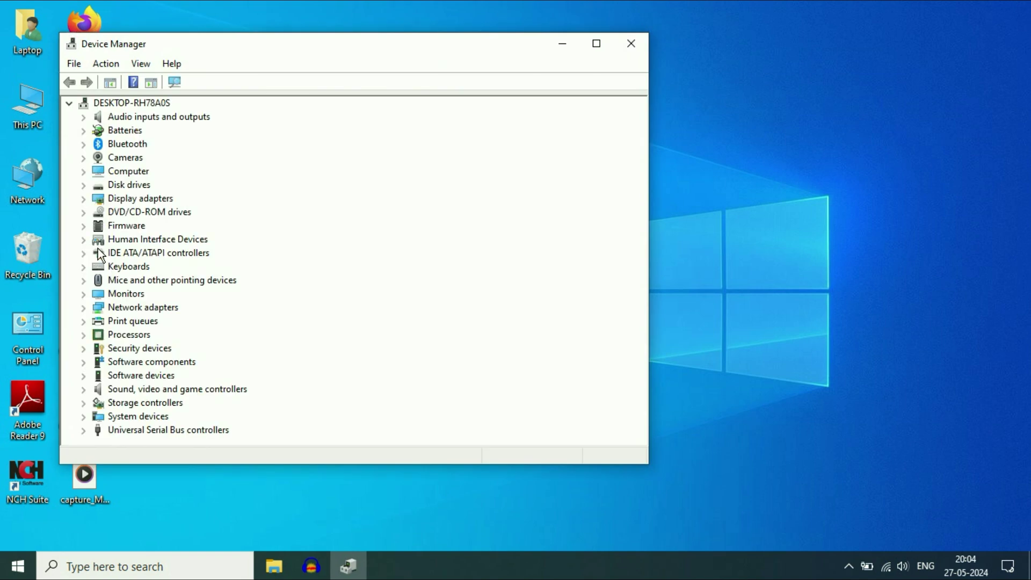
left_click(596, 43)
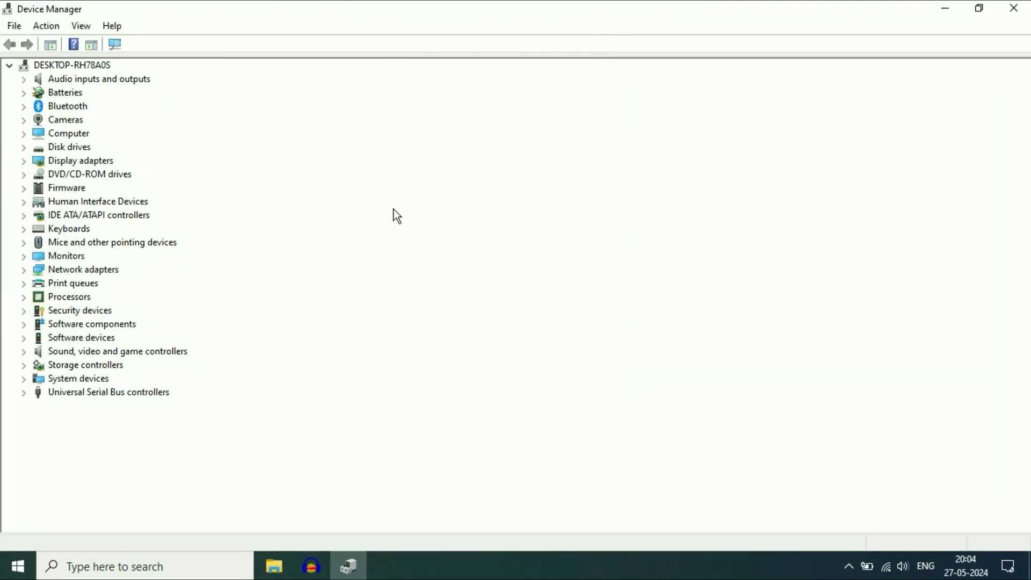
left_click(74, 273)
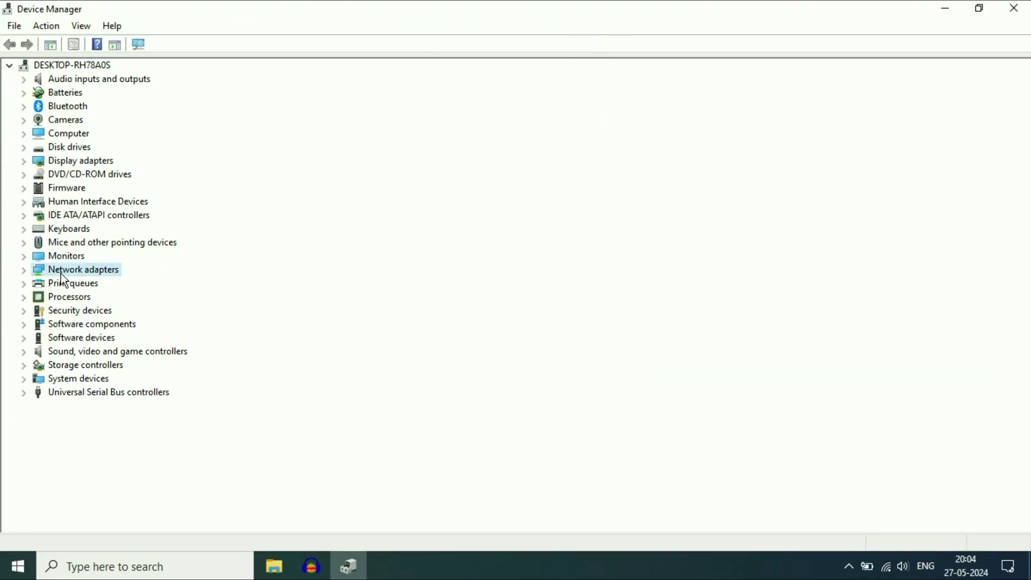
left_click(28, 273)
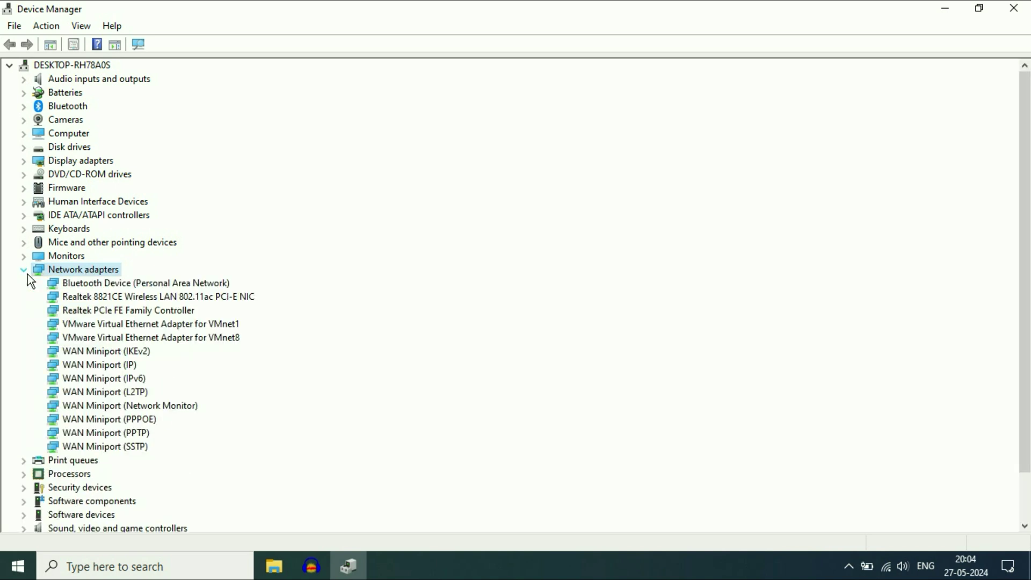
Update the Realtek 8821CE driver by picking the Microsoft version from the compatible drivers.
left_click(151, 298)
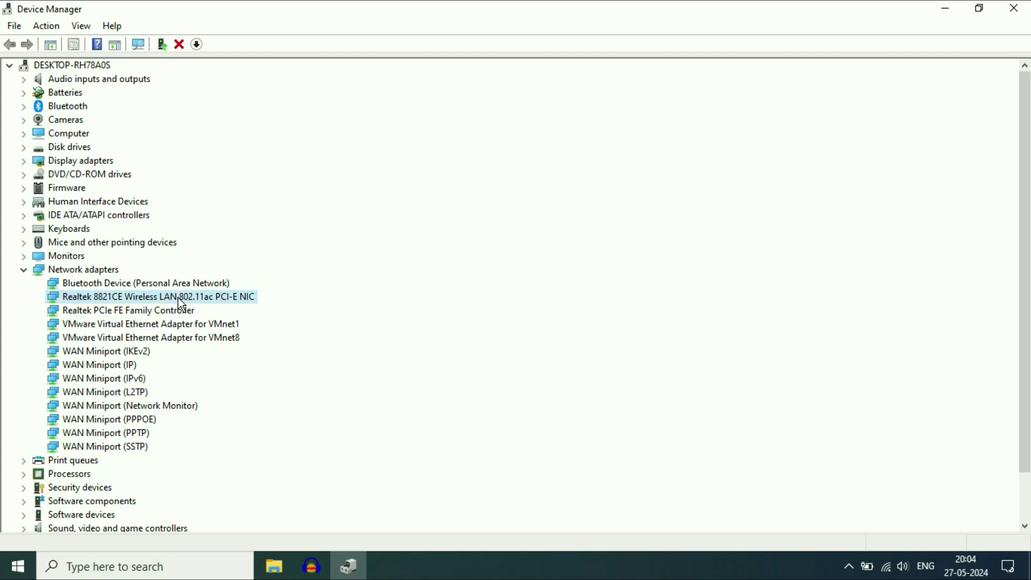
right_click(163, 296)
left_click(212, 306)
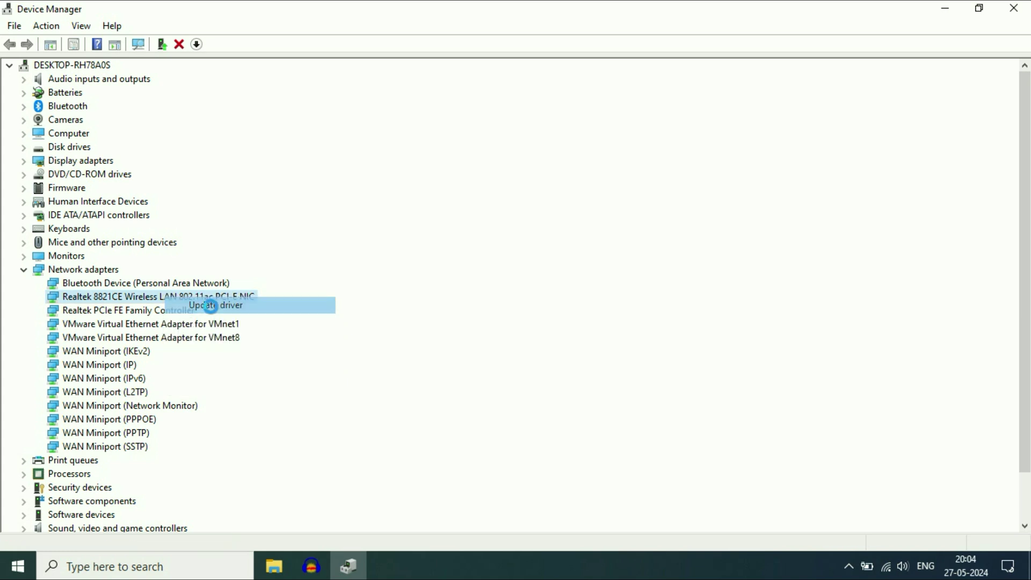
left_click_drag(460, 144, 475, 120)
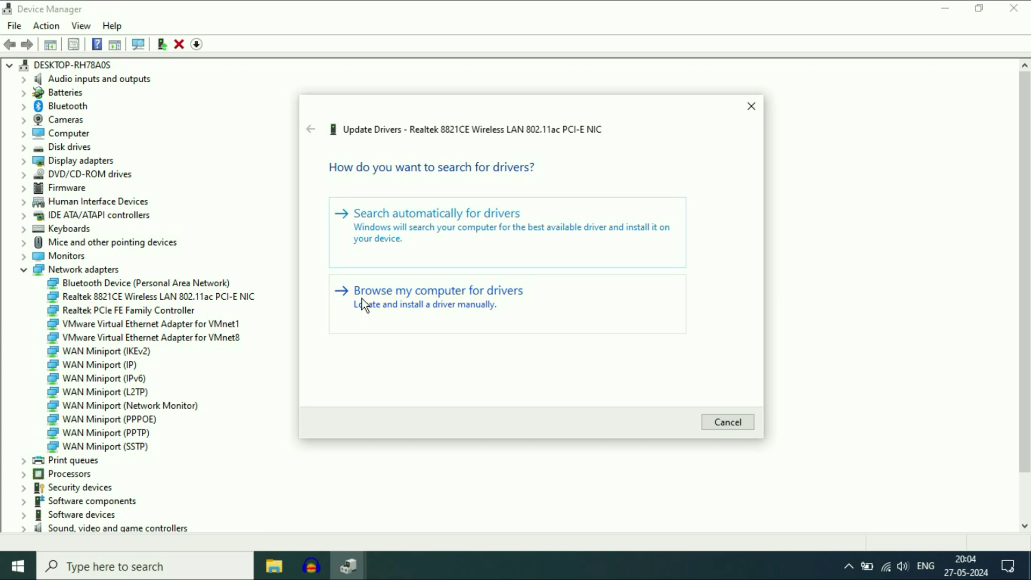
left_click(462, 297)
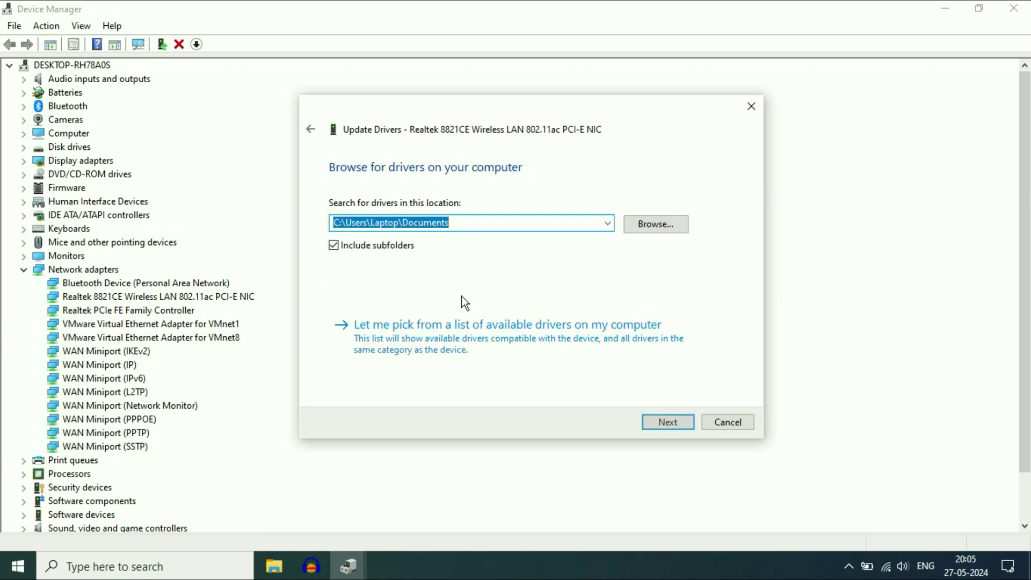
left_click(391, 341)
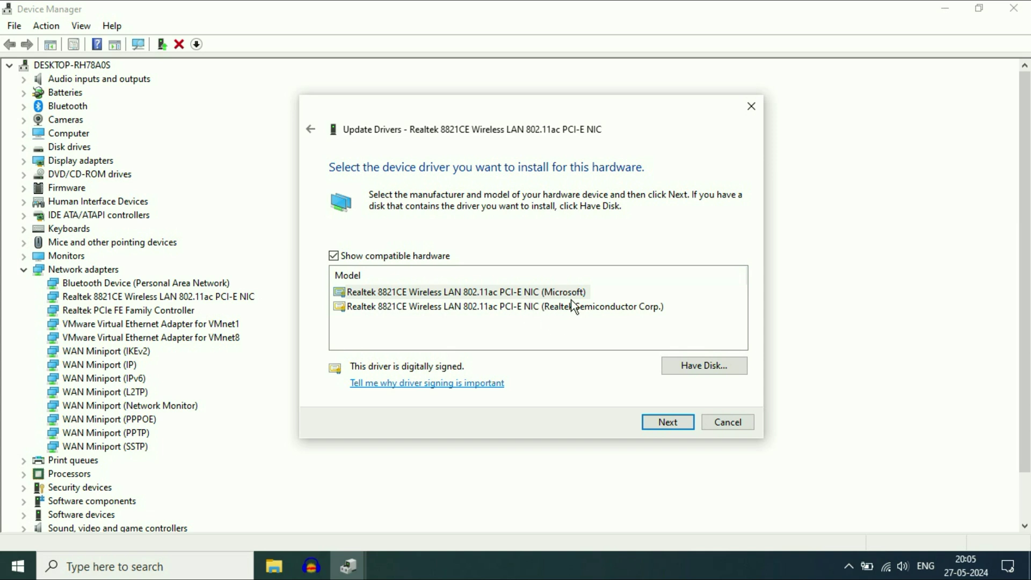
left_click(481, 292)
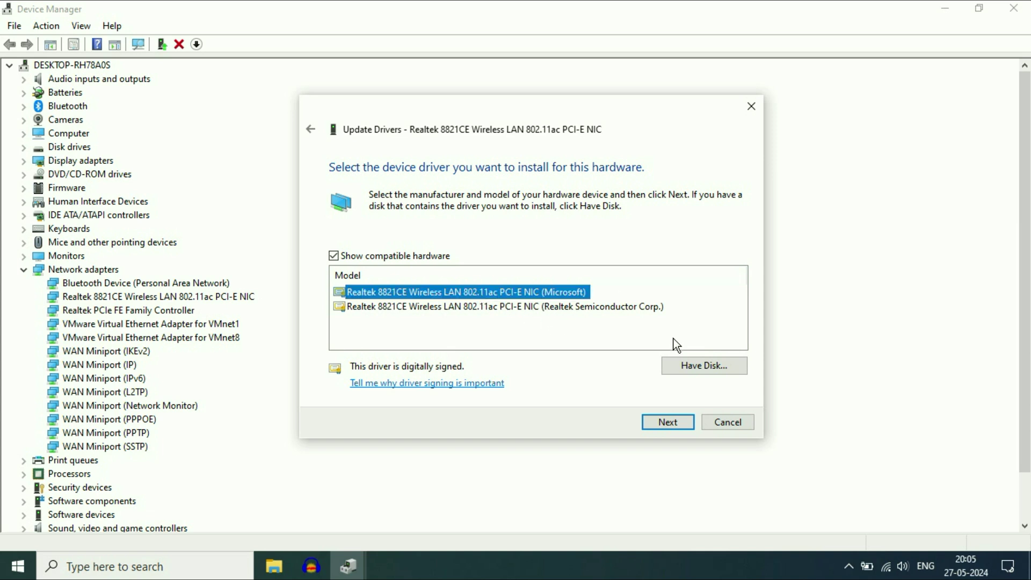
left_click(655, 417)
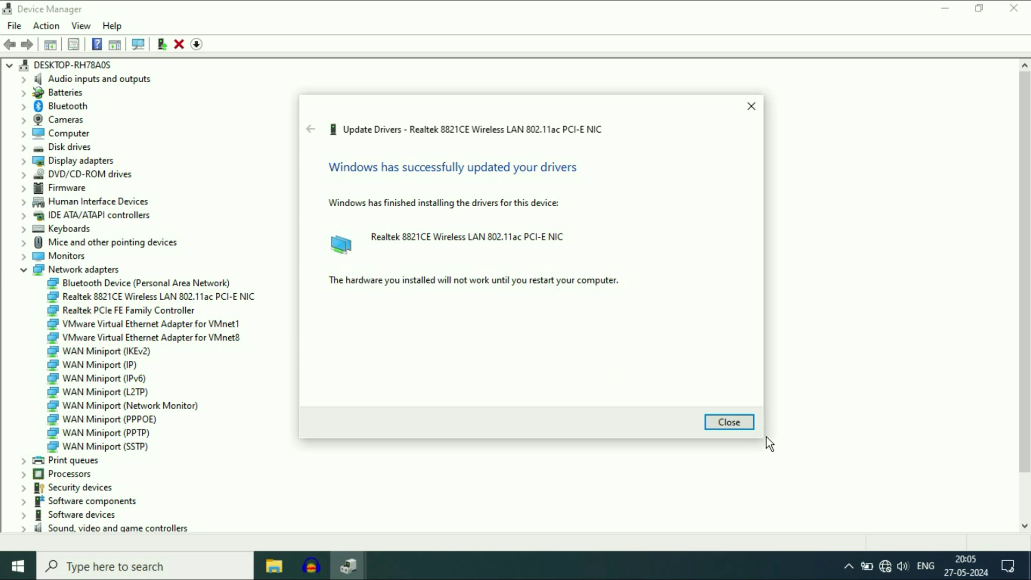
left_click(731, 423)
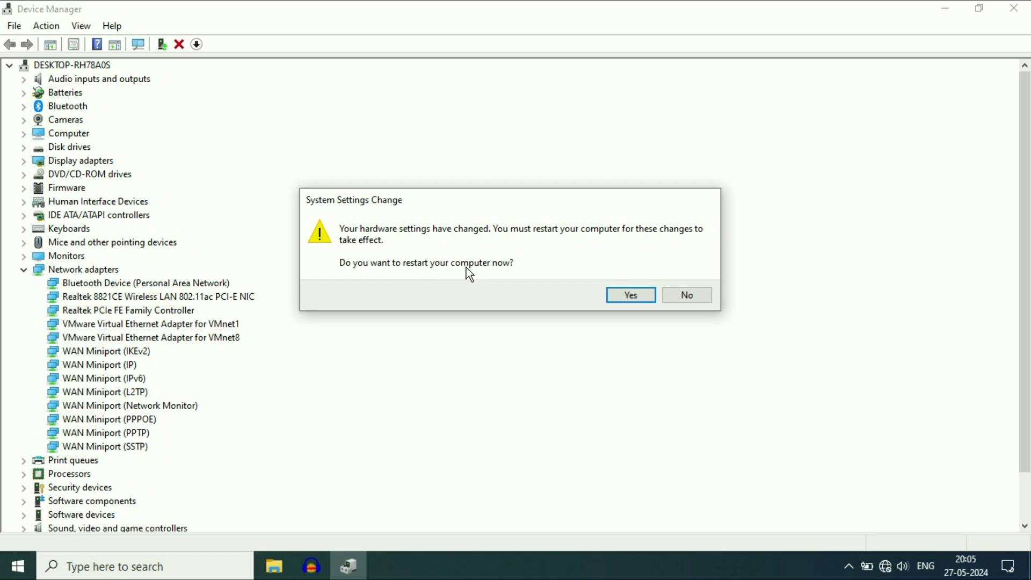
Decline the restart, uninstall the Realtek 8821CE adapter, and close Device Manager.
left_click(708, 300)
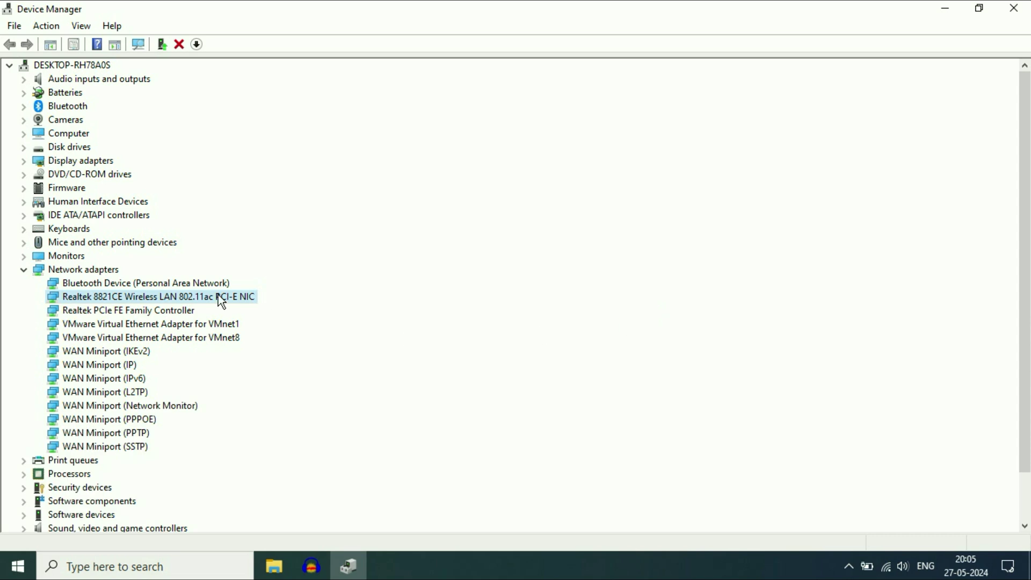
right_click(172, 298)
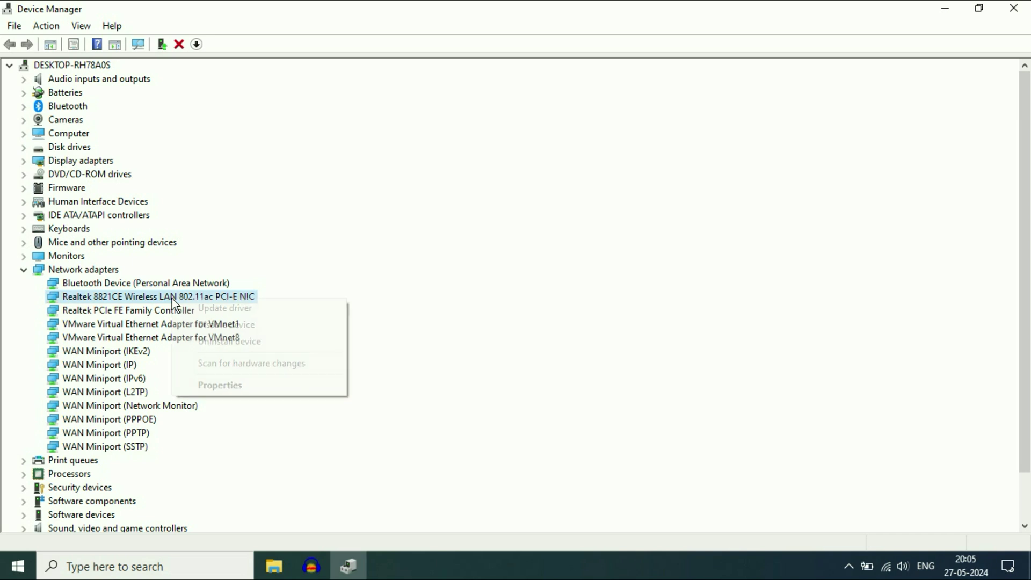
left_click(257, 344)
left_click(534, 342)
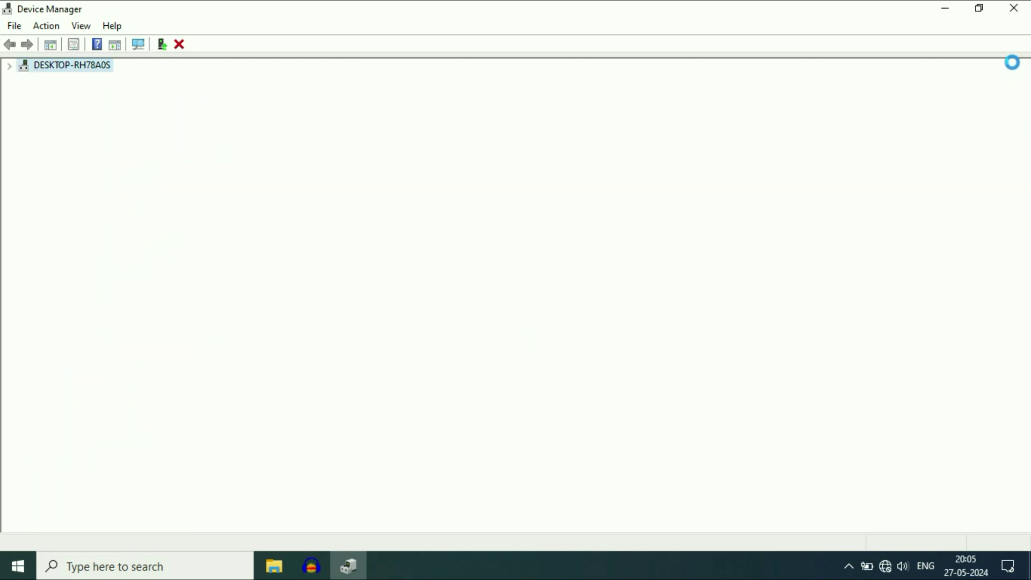
left_click(1014, 8)
Show the Start menu's Sleep, Shut down and Restart power options.
left_click(18, 566)
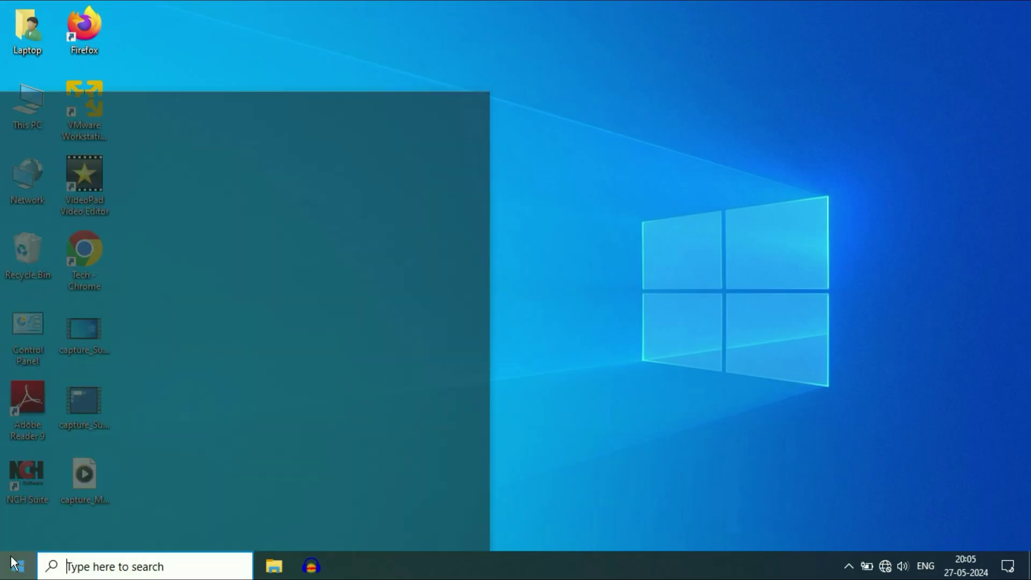
left_click(19, 531)
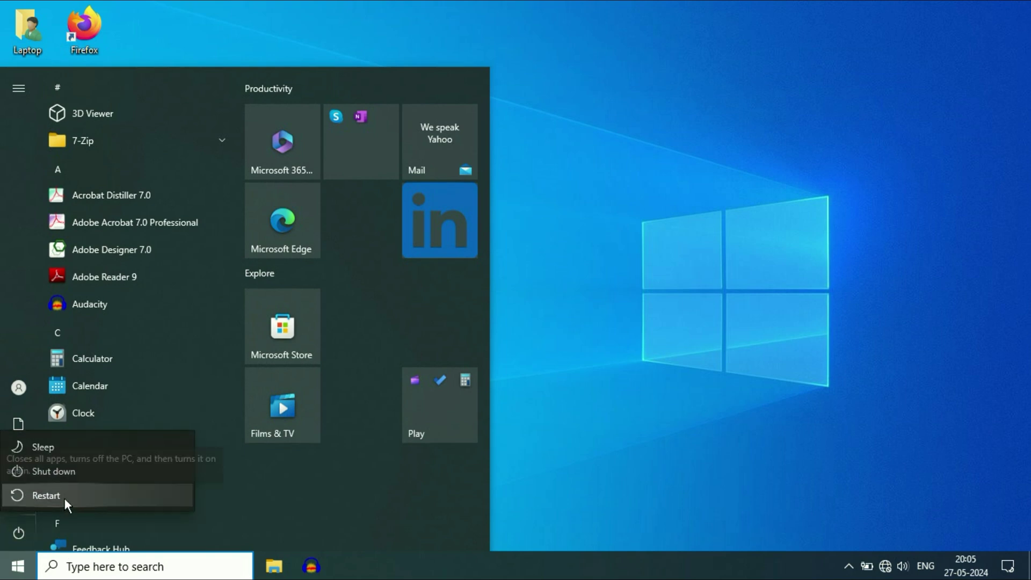